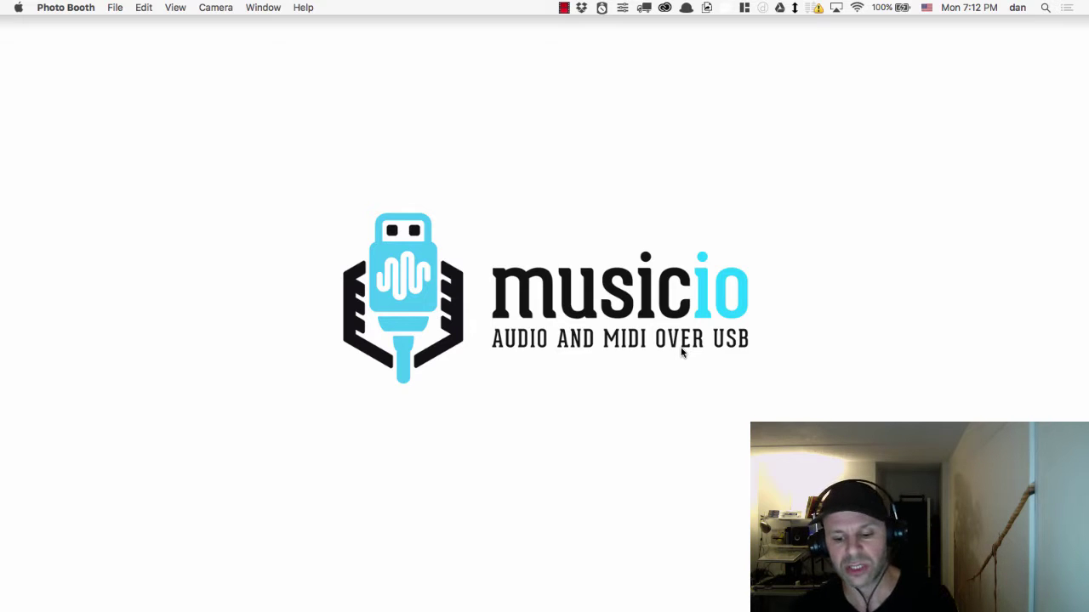
Step: Launch musicIO from Alfred by searching 'mus'
key("alt+space")
type("mus")
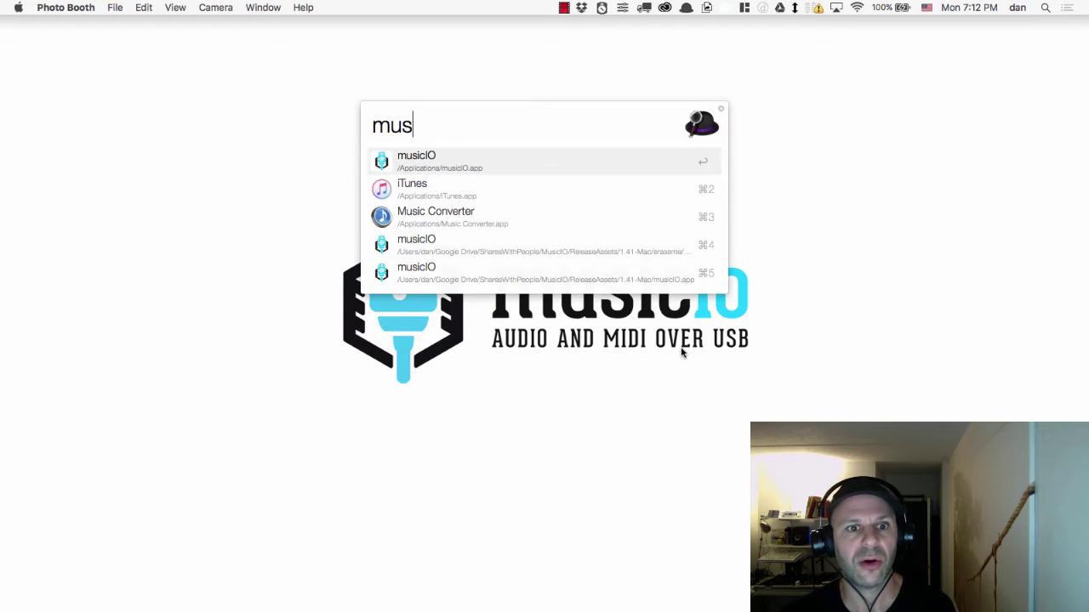
key("Return")
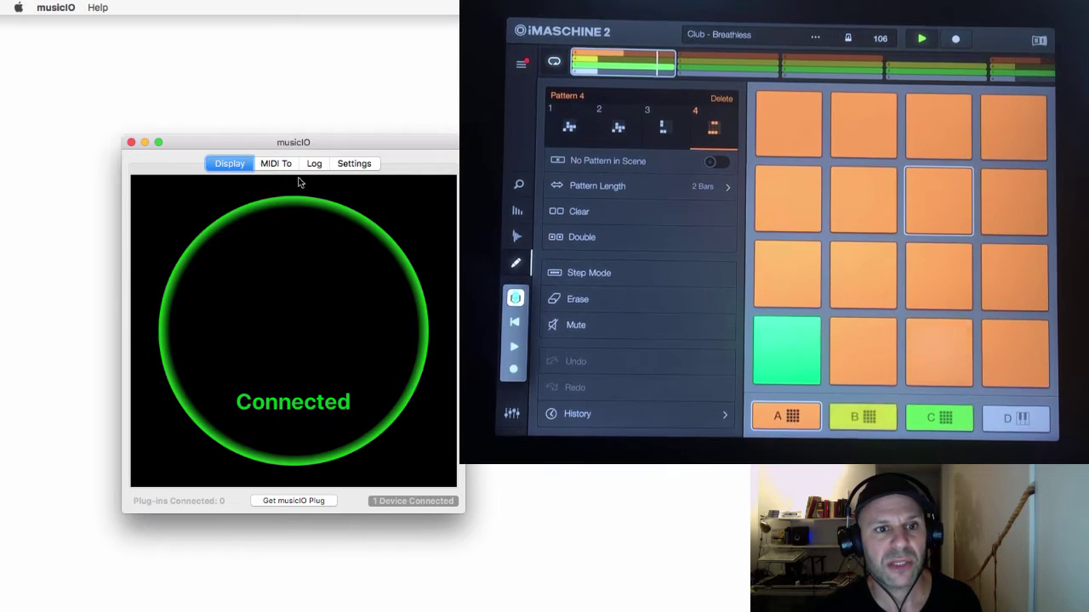
Step: Set musicIO's monitoring of the iPad tracks to None under Settings
left_click(364, 167)
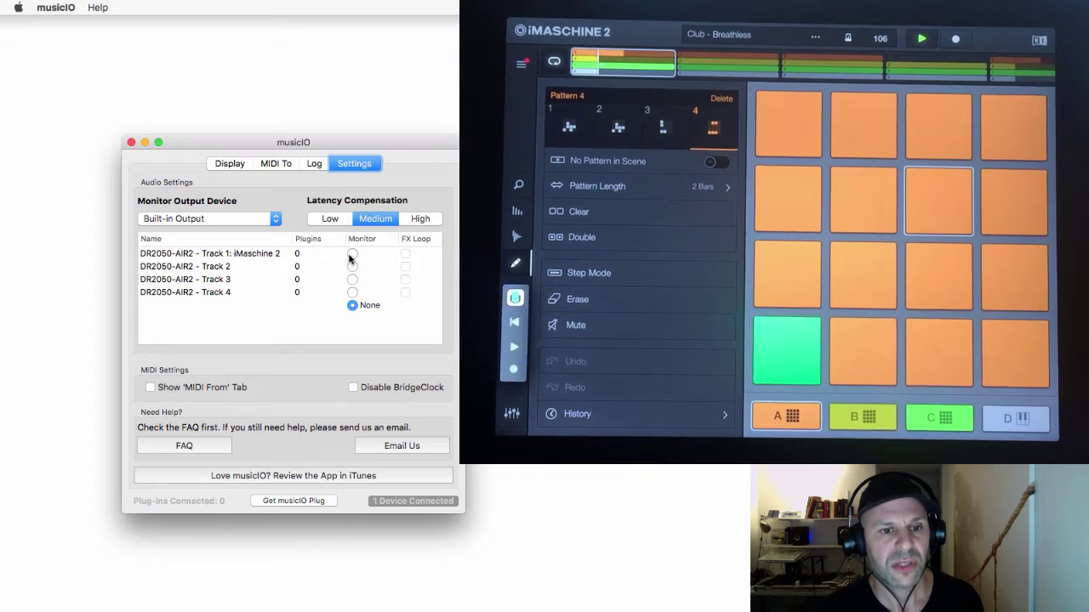
left_click(352, 305)
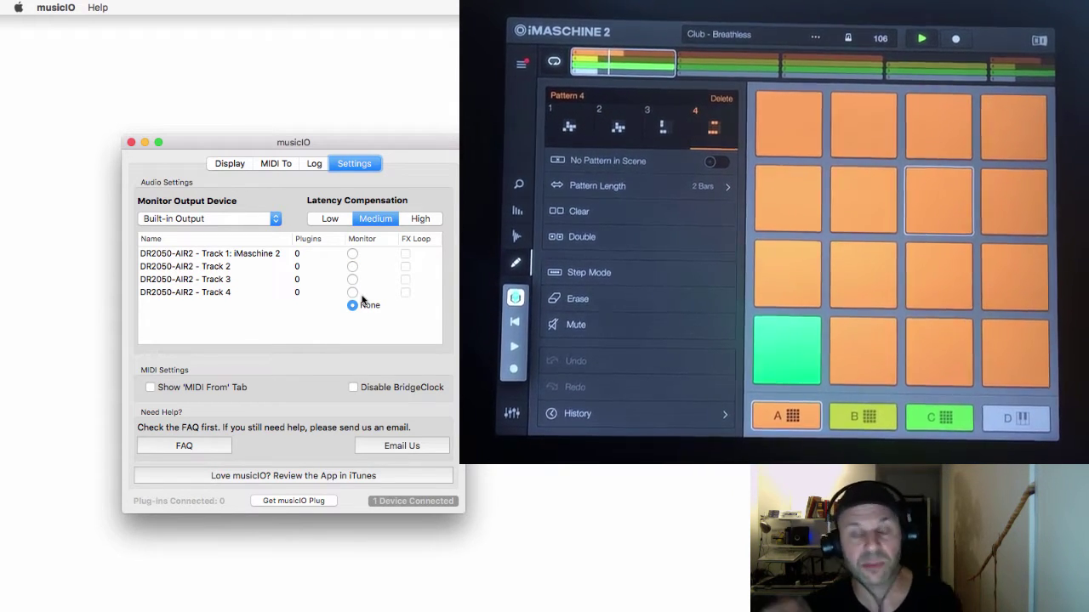
Step: Launch Ableton Live via Spotlight and move the musicIO window aside
key("super+space")
type("live")
key("Return")
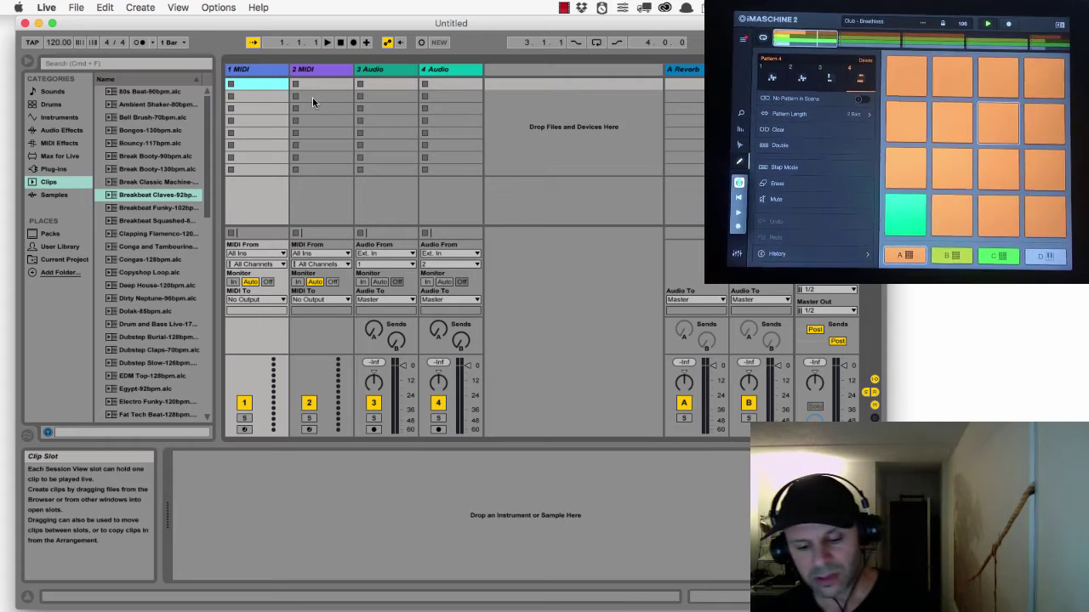
key("super+Tab")
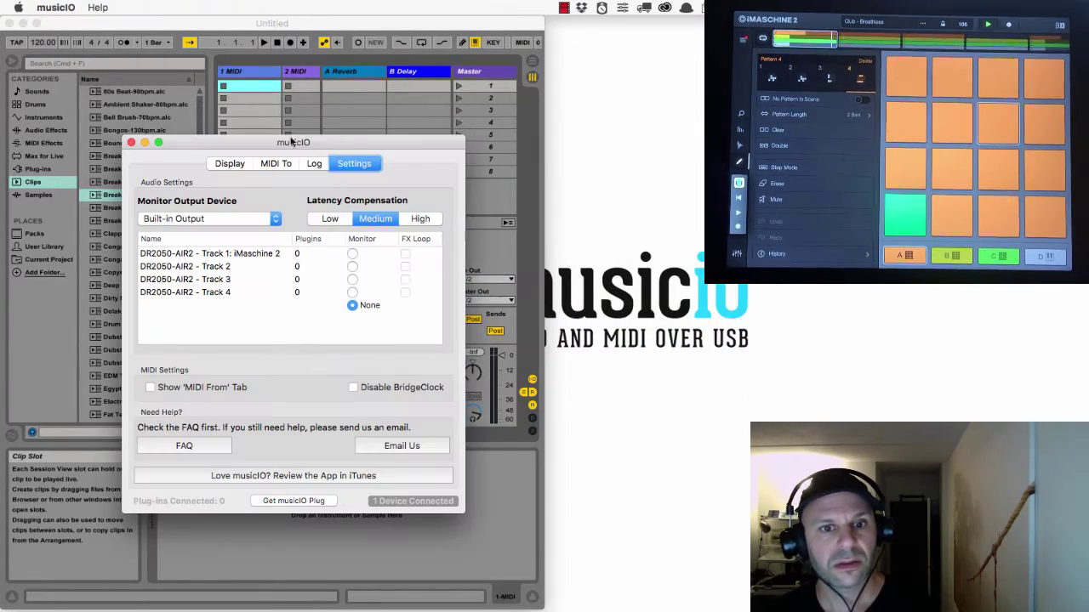
left_click_drag(281, 136, 746, 81)
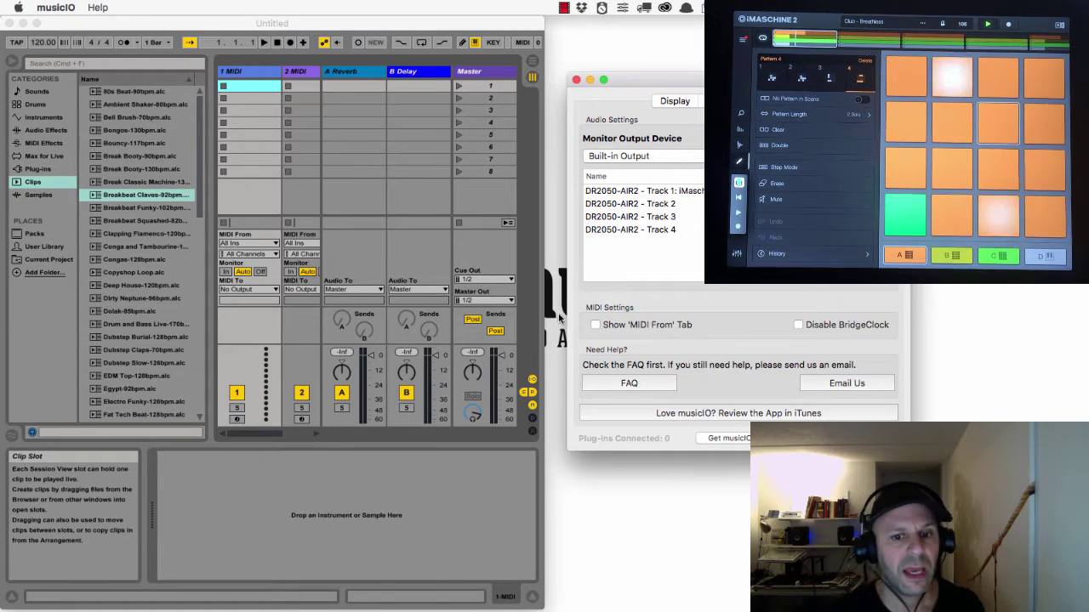
Step: Hide Live's return tracks, narrow the browser, and select the 1 MIDI track
left_click(534, 395)
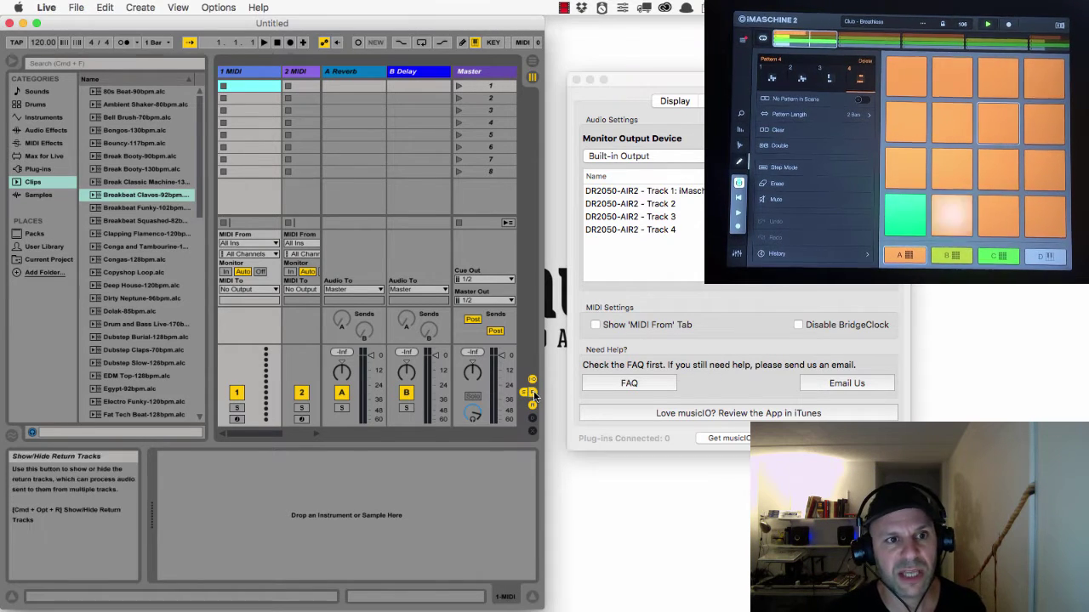
left_click(534, 396)
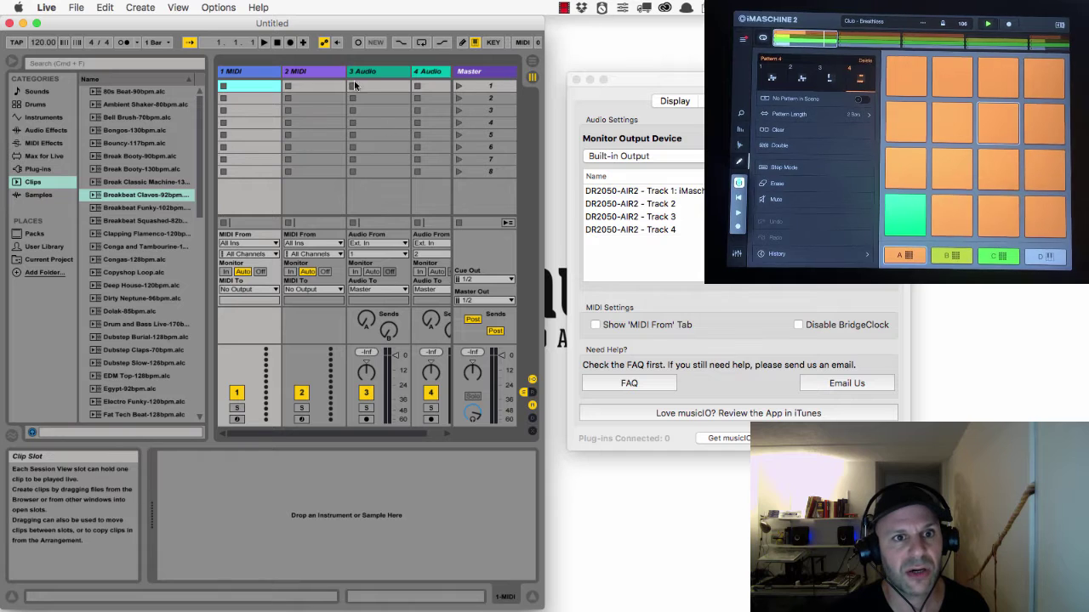
left_click_drag(211, 90, 143, 81)
left_click(159, 72)
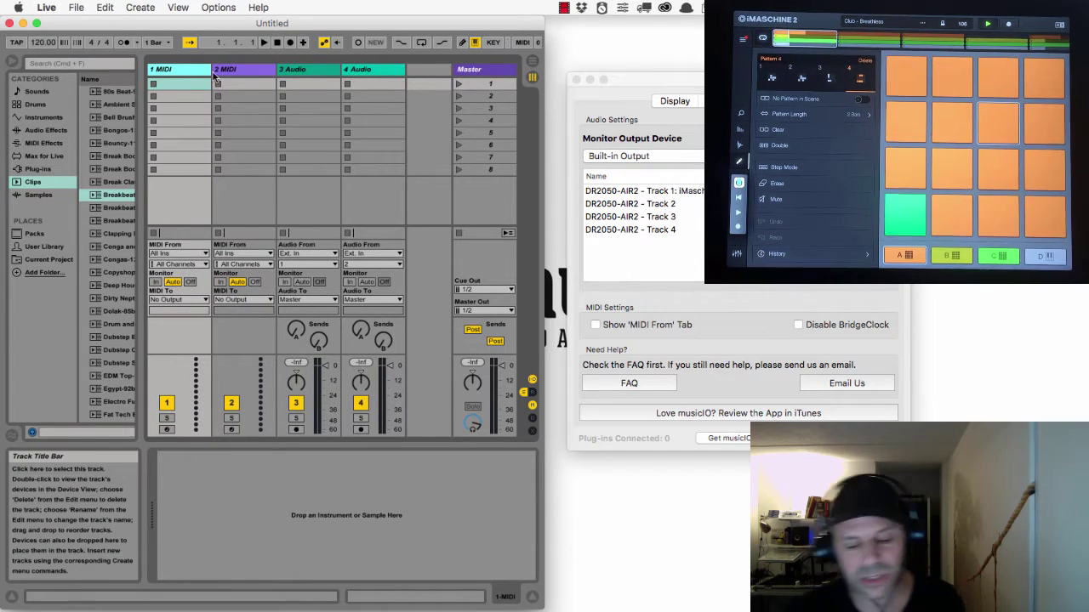
Step: Delete both MIDI tracks and drag the VST MusicIO plug-in onto the 1 Audio track
left_click(261, 70, "shift")
key("Delete")
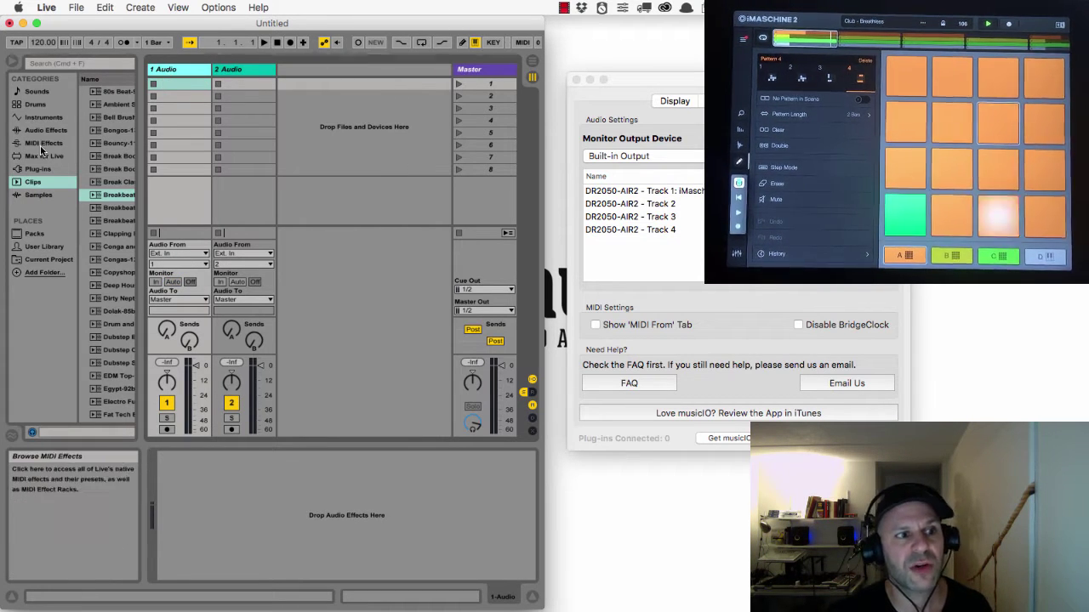
left_click(31, 170)
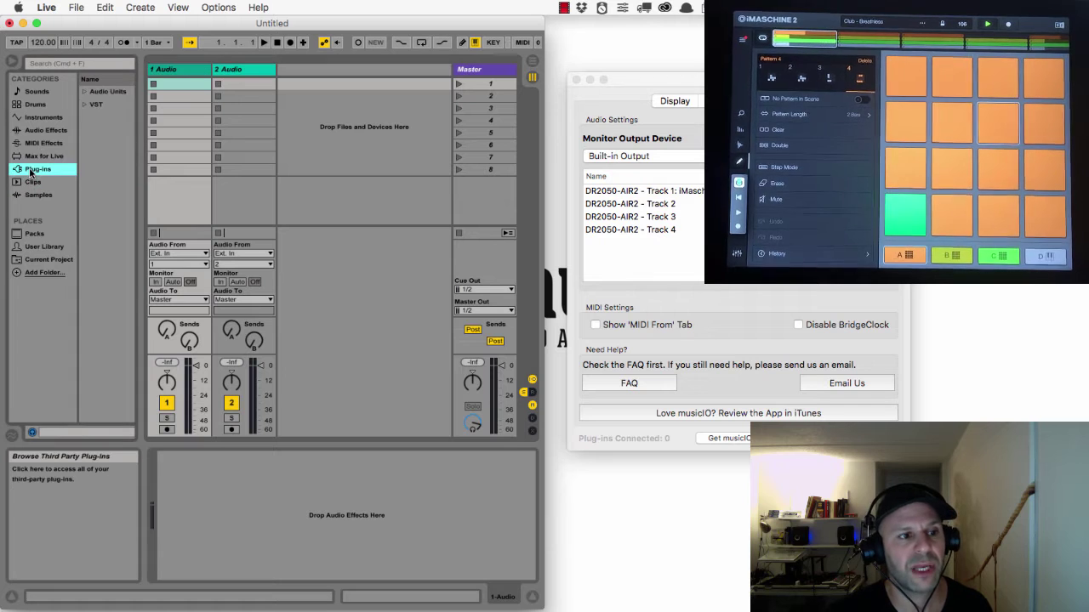
left_click(85, 106)
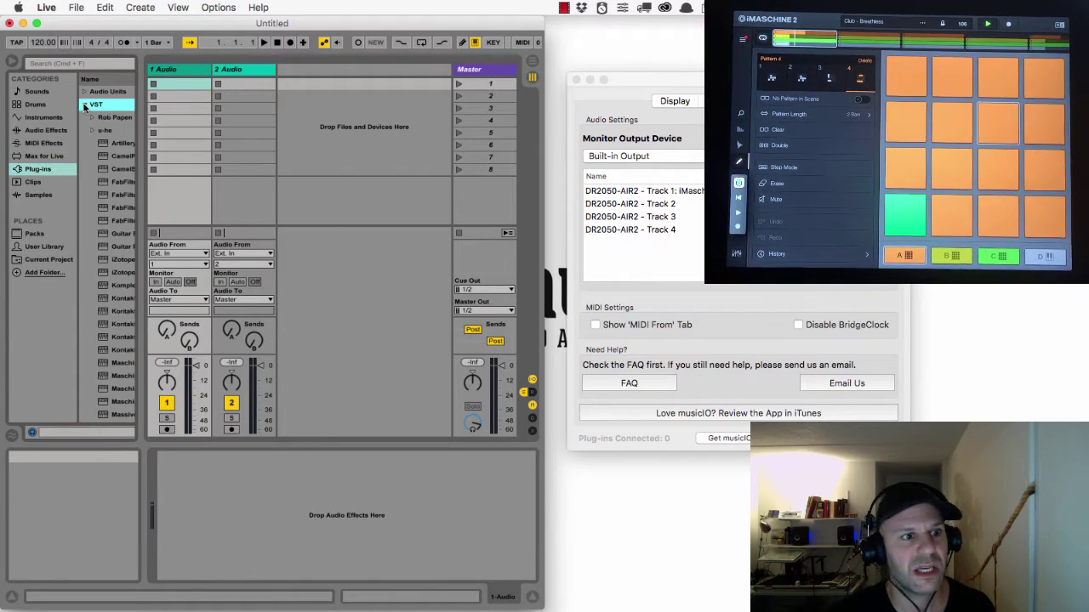
scroll(111, 302, "down", 5)
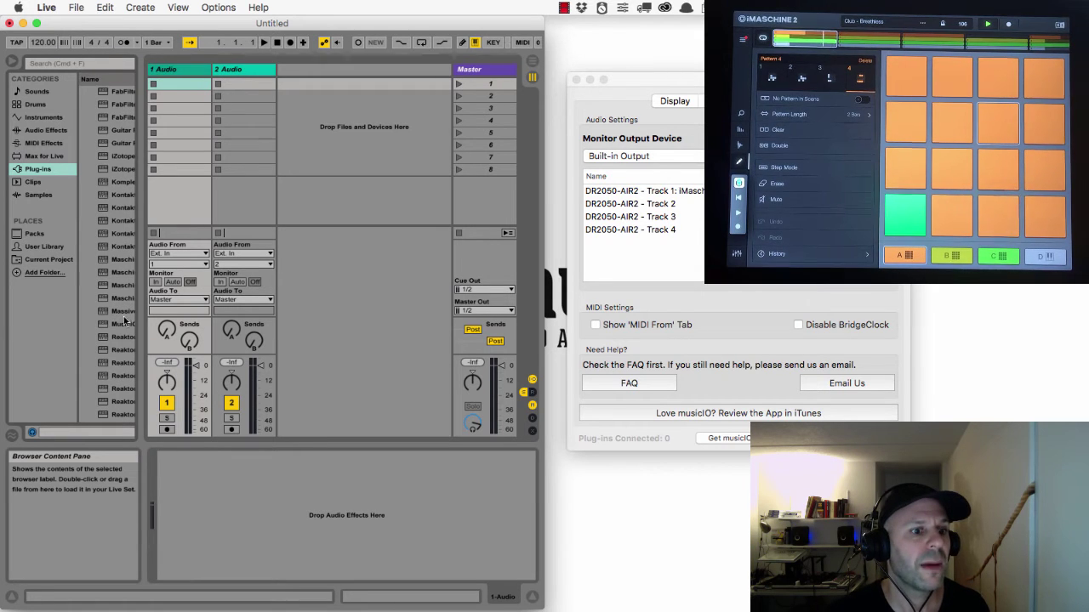
left_click_drag(119, 327, 179, 73)
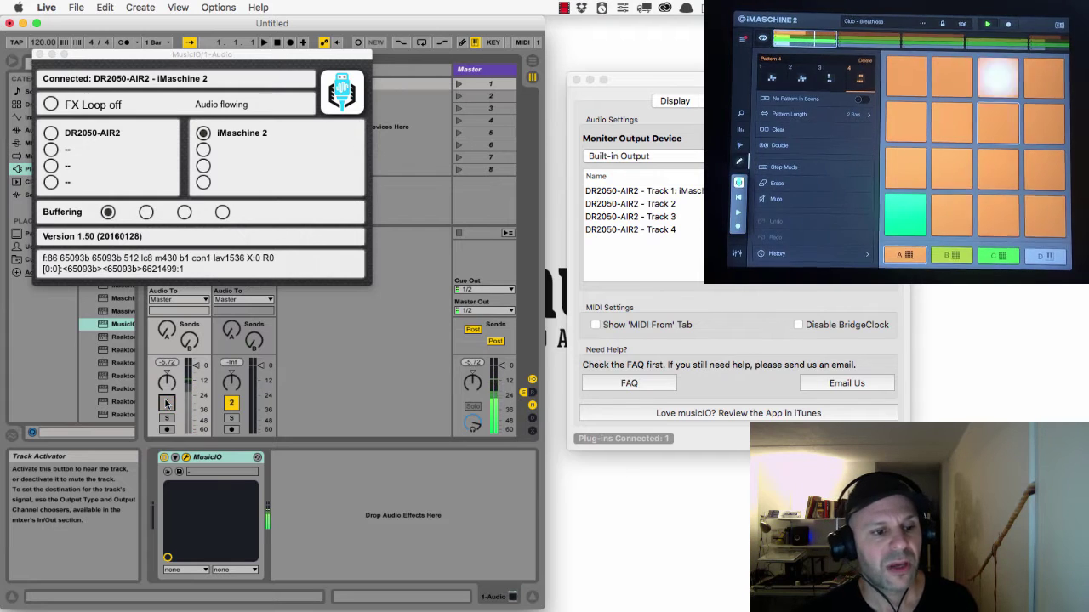
Step: Activate track 1, enable the metronome, start playback, then deactivate track 1
left_click_drag(284, 63, 779, 343)
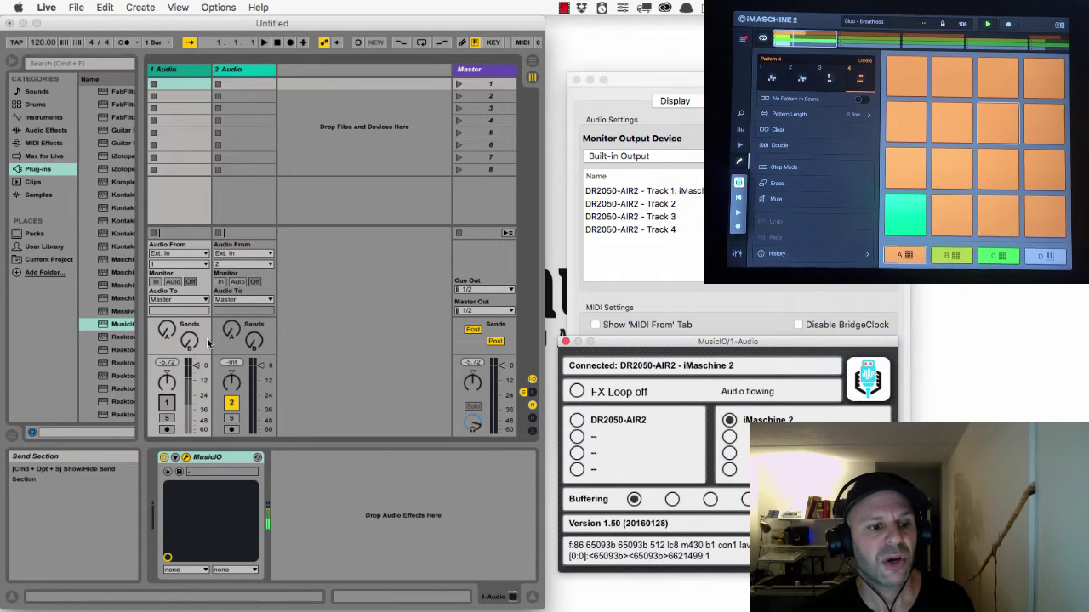
left_click(167, 403)
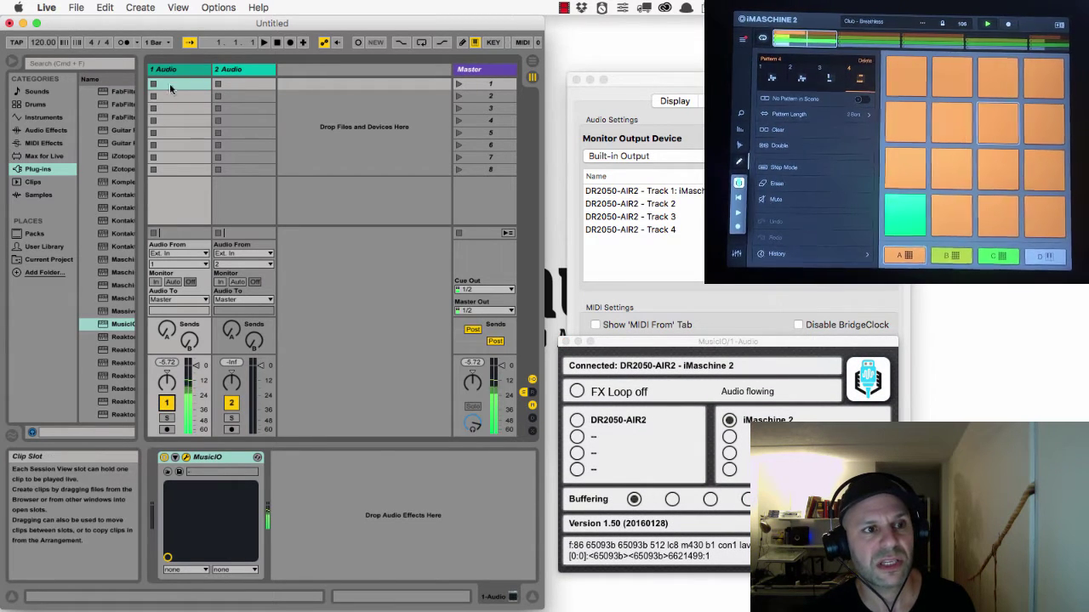
left_click(124, 43)
left_click(264, 42)
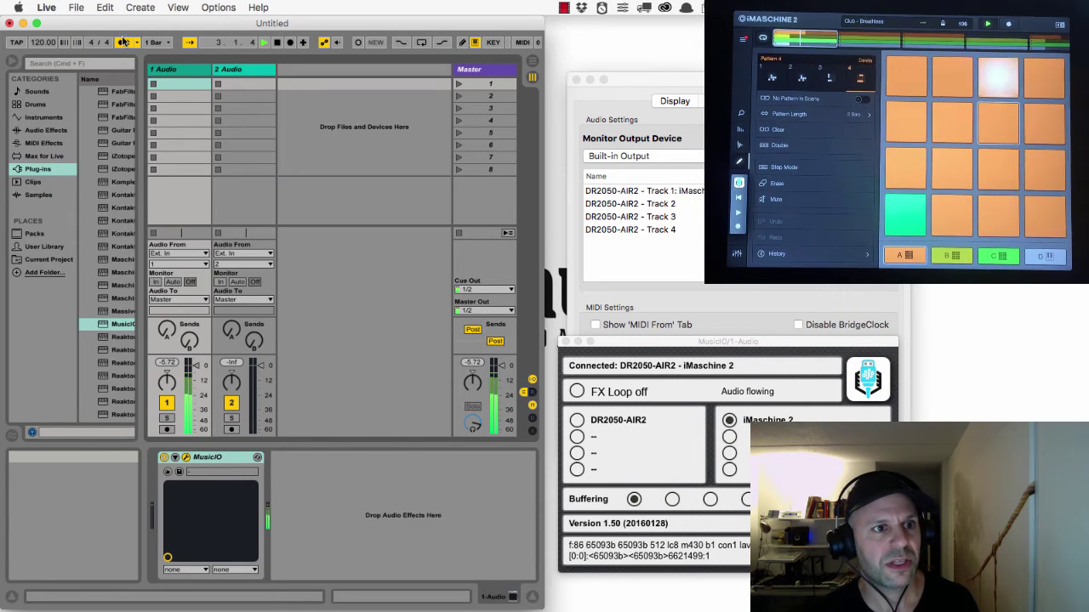
left_click(170, 401)
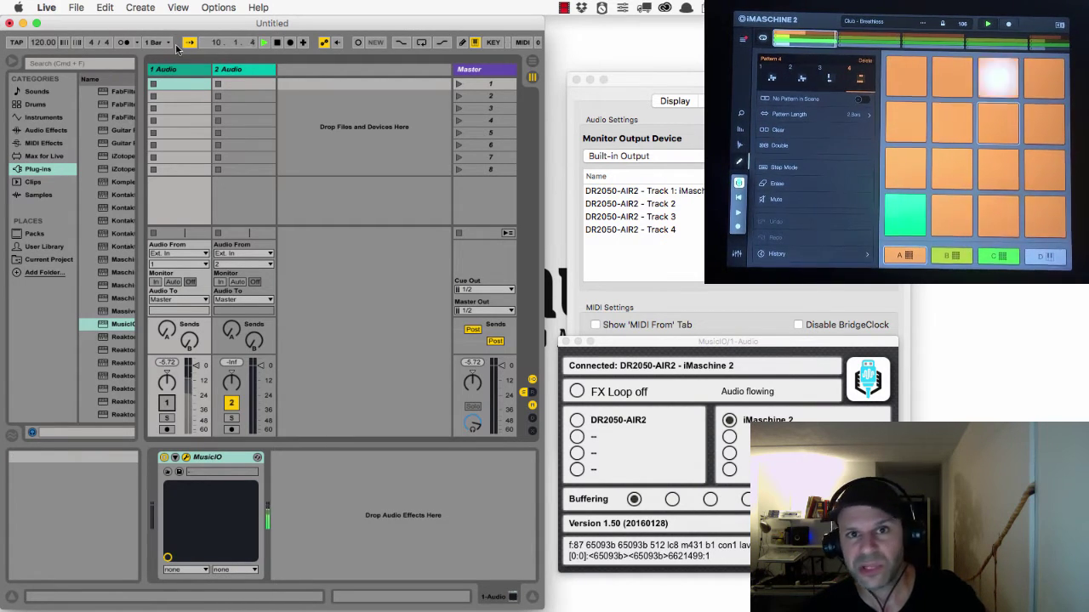
Step: Set Show Link Toggle to Show in Live's Preferences and close them
left_click(46, 6)
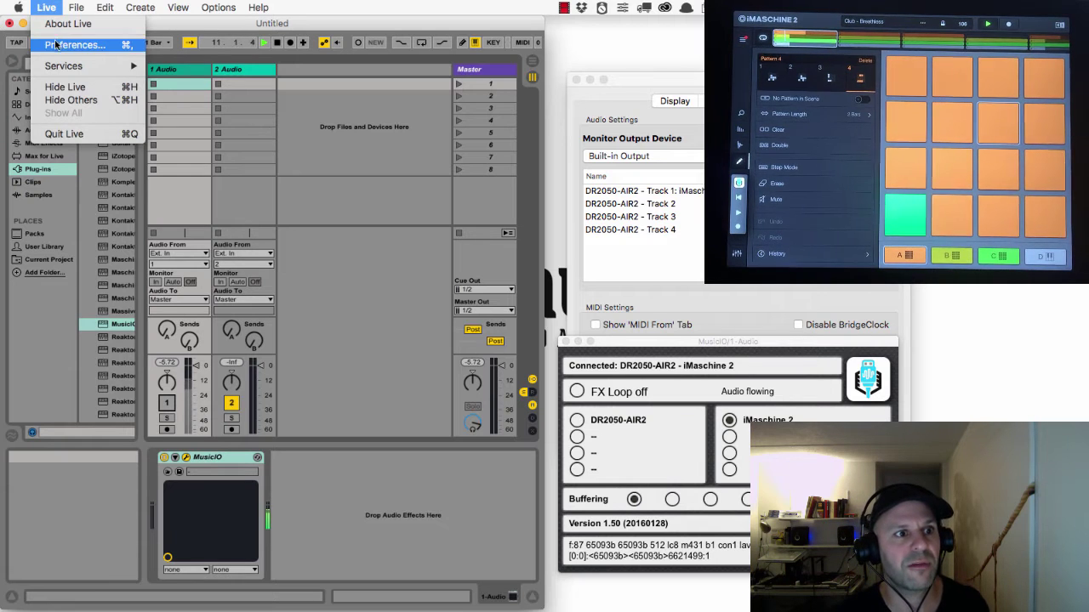
left_click(60, 43)
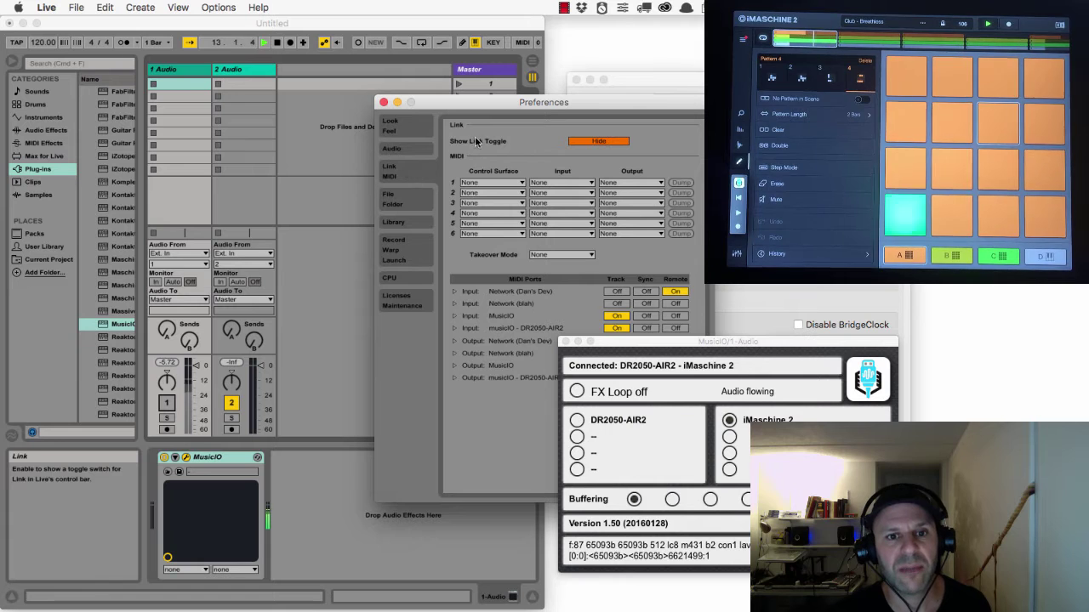
left_click(598, 142)
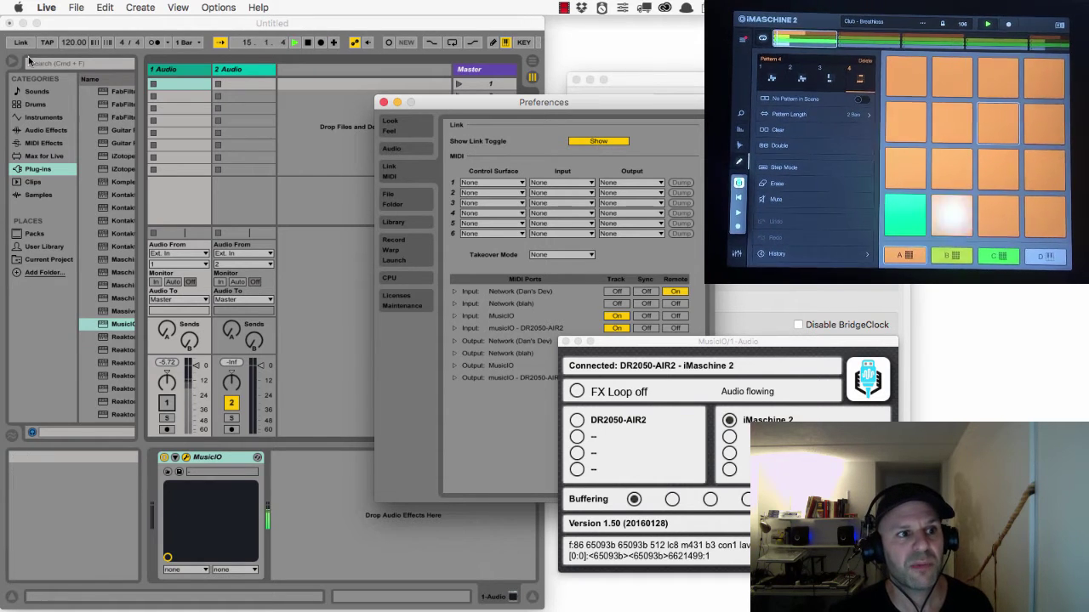
left_click(383, 102)
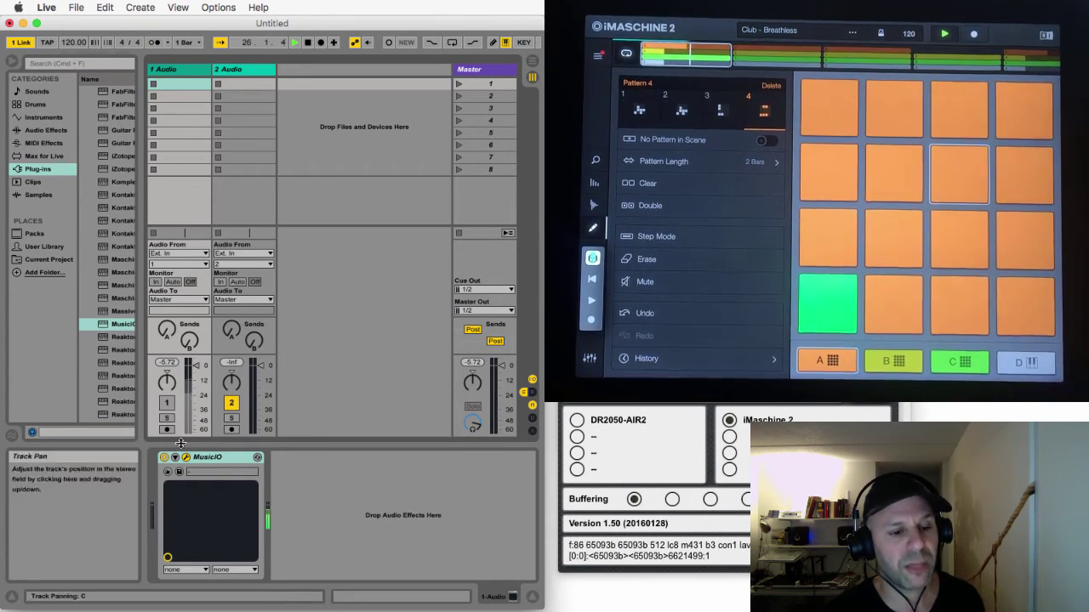
Step: Reactivate track 1 and drag the tempo down to 101 BPM
left_click(168, 403)
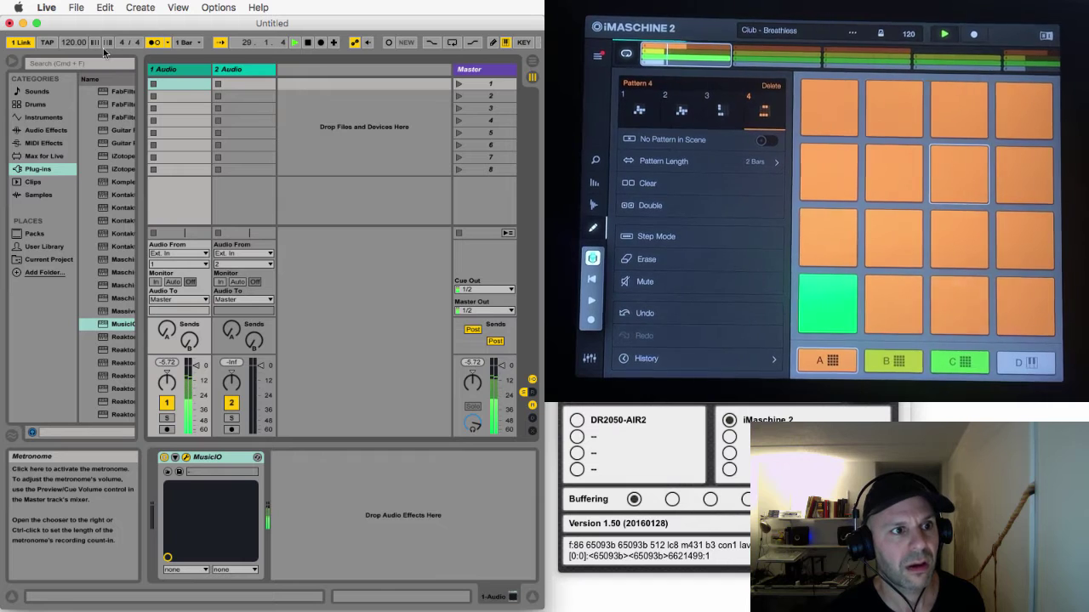
left_click_drag(73, 42, 73, 47)
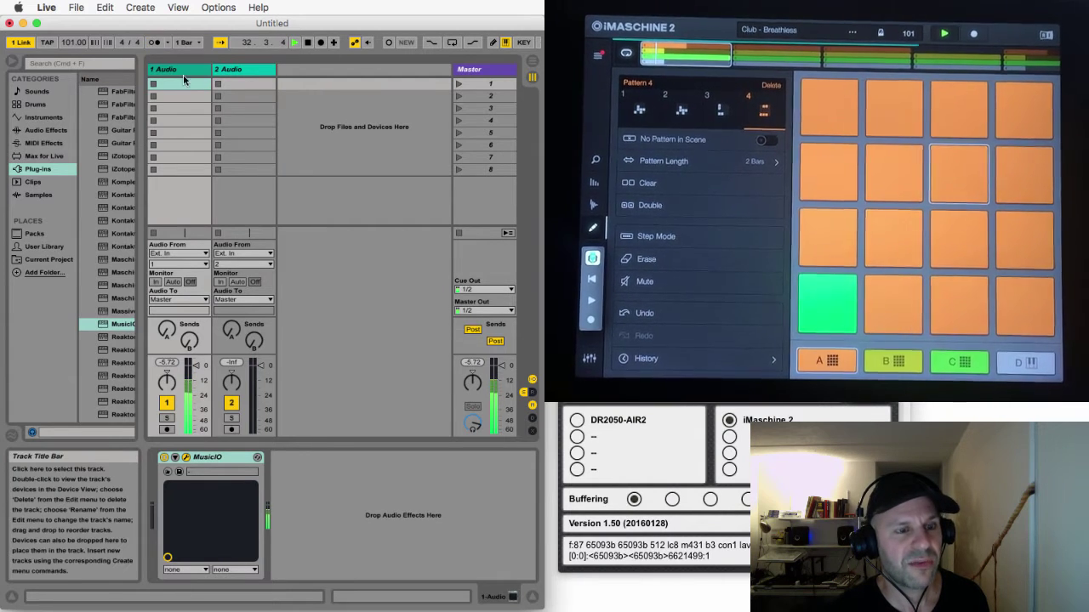
Step: Add a Breakbeat clip to track 2, launch it, and lower track 2's volume slightly
left_click(38, 183)
left_click_drag(110, 195, 219, 85)
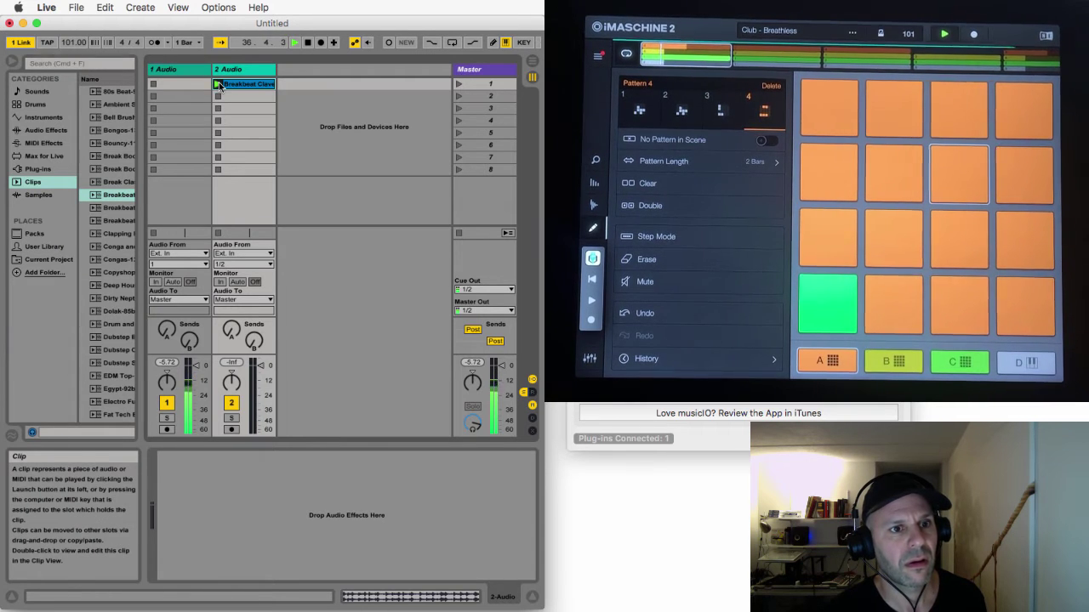
left_click(219, 84)
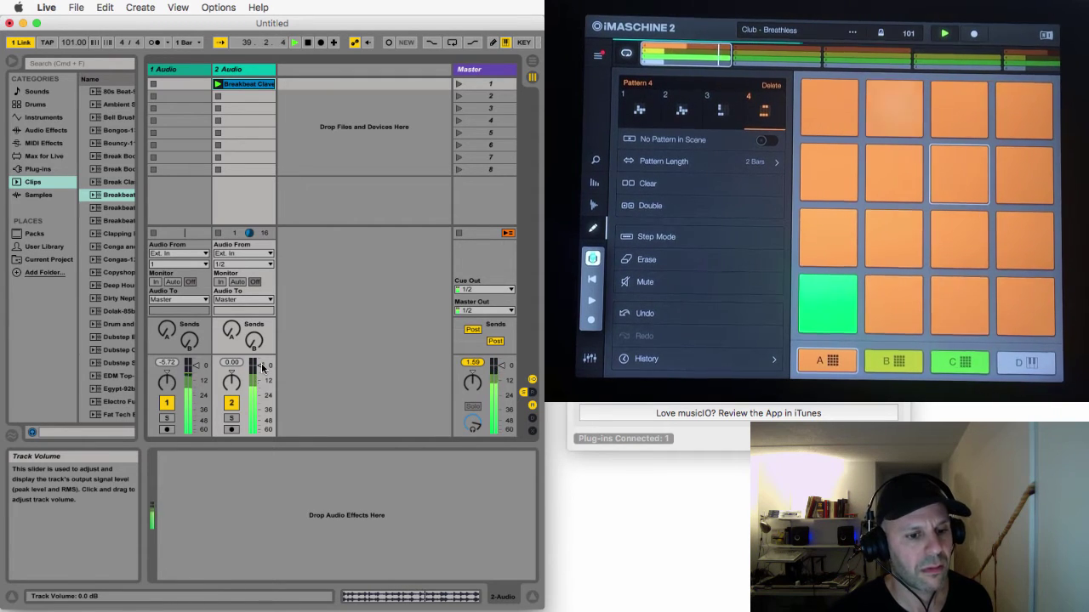
left_click_drag(262, 367, 261, 381)
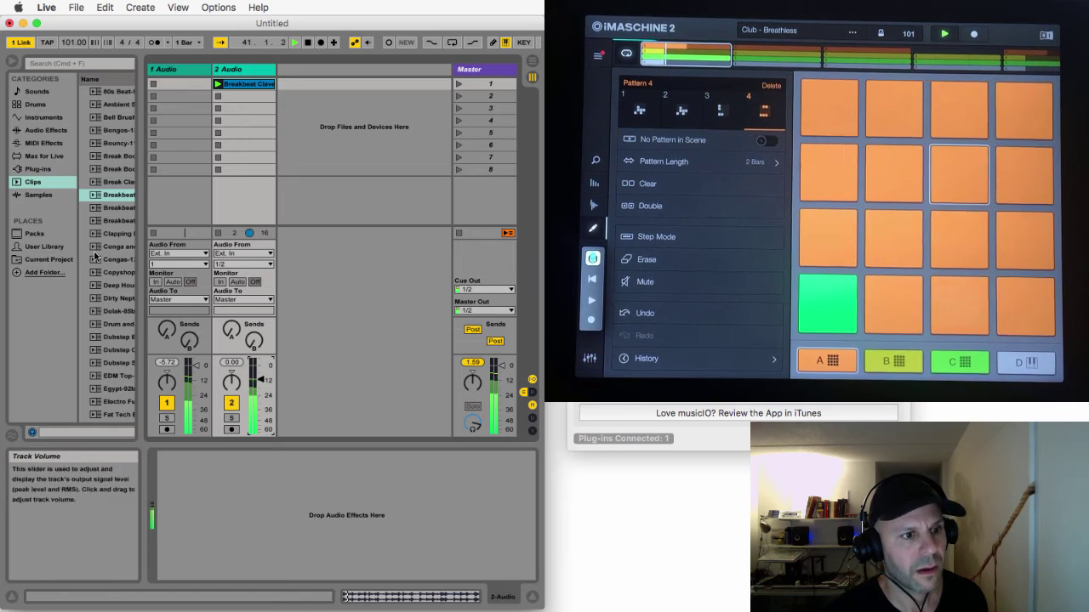
Step: Add and launch the Conga and Tambourine clip on a new track, then raise tempo to 124
left_click_drag(107, 247, 303, 85)
left_click(282, 84)
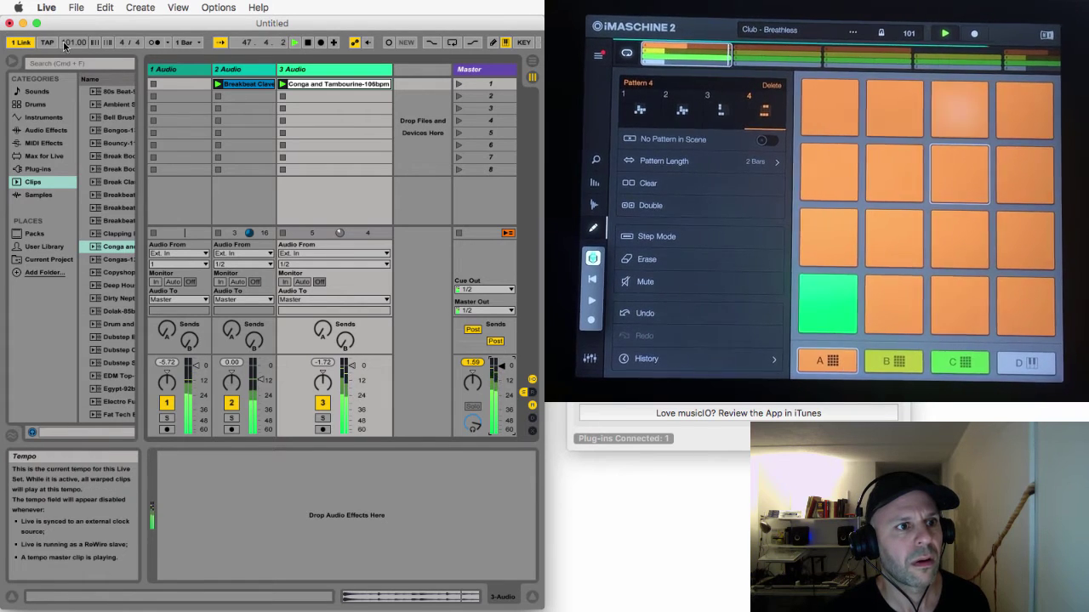
left_click_drag(73, 42, 73, 8)
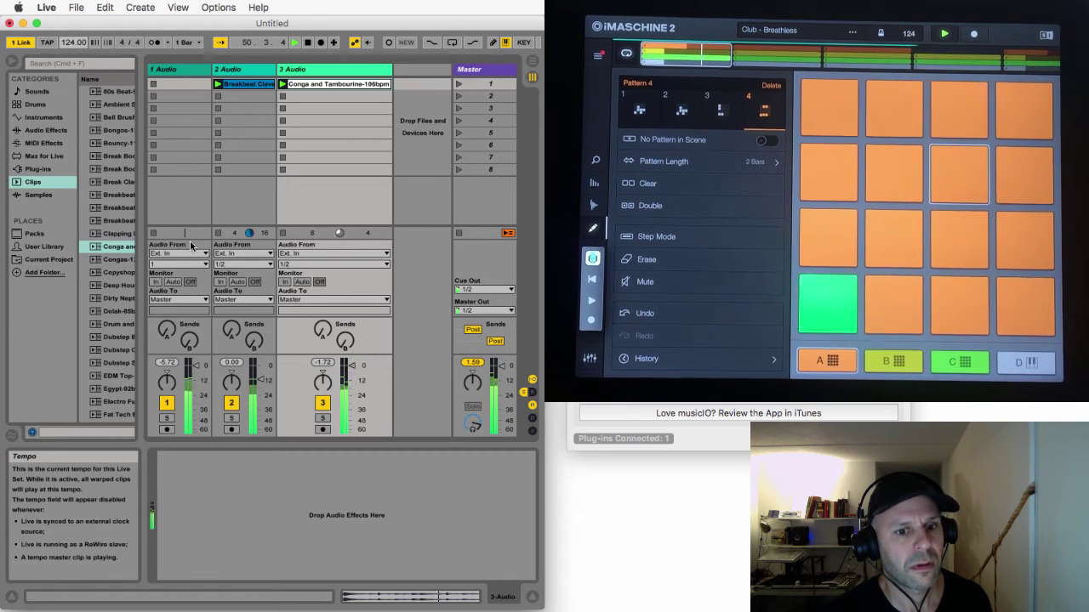